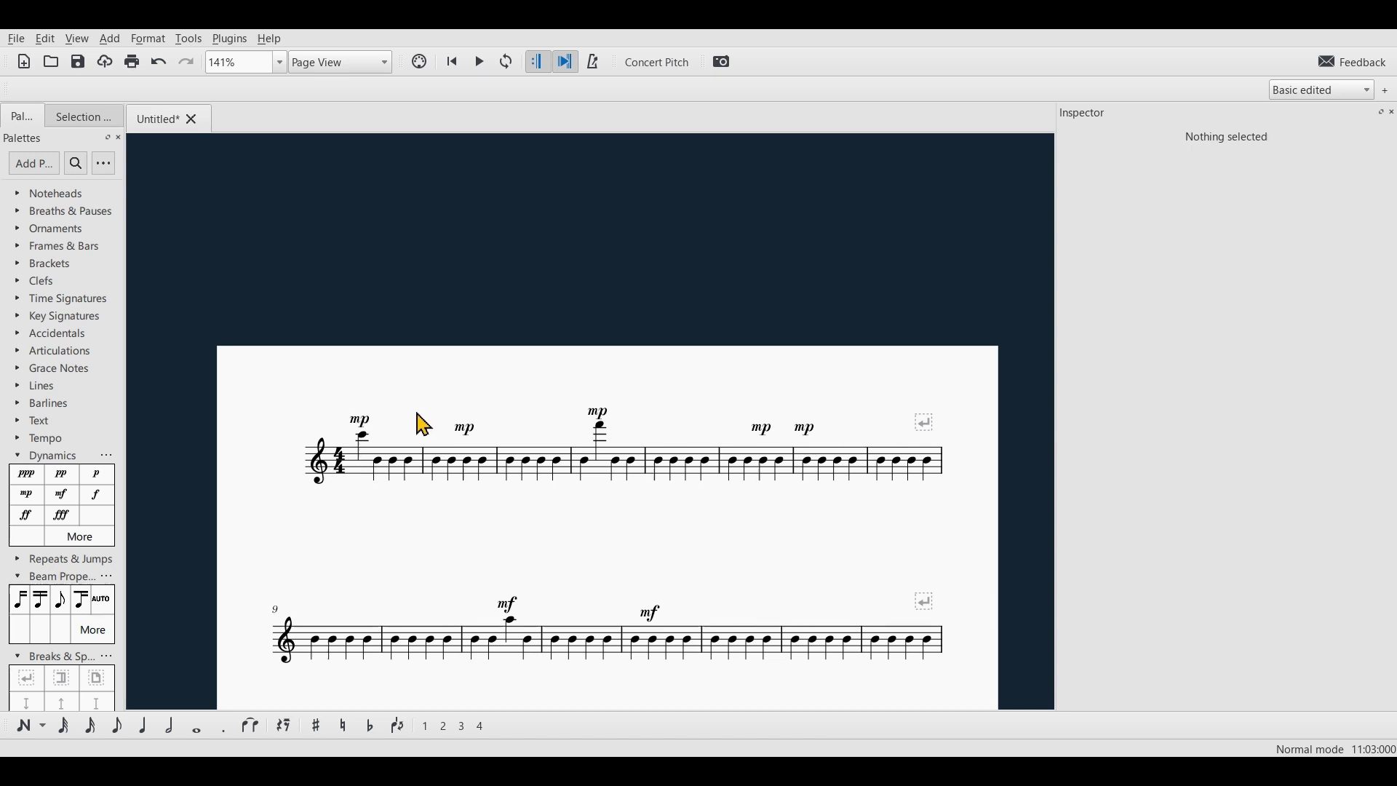
# Bring up Select > More... for an mp dynamic and limit matching to the same system
pyautogui.rightClick(364, 434)
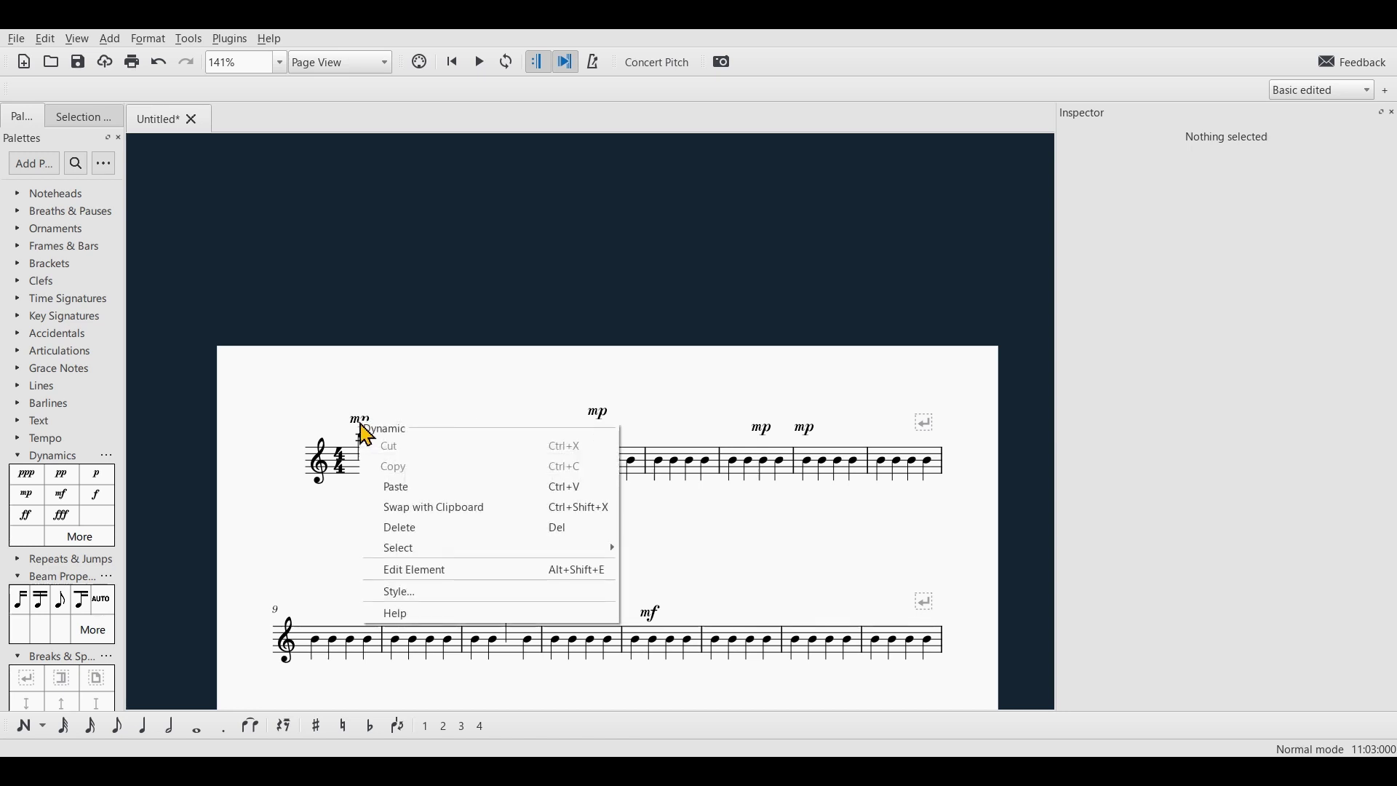
pyautogui.moveTo(488, 547)
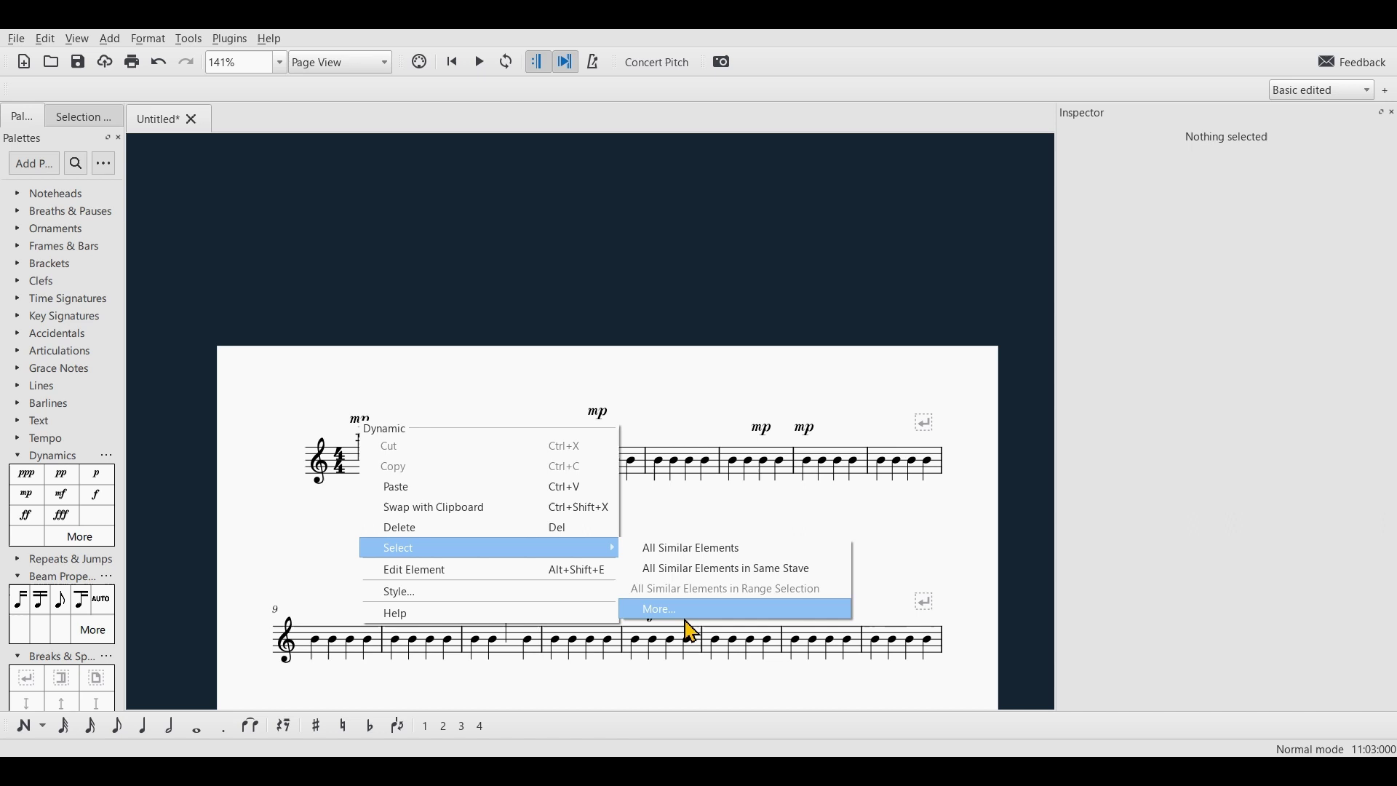
pyautogui.click(677, 610)
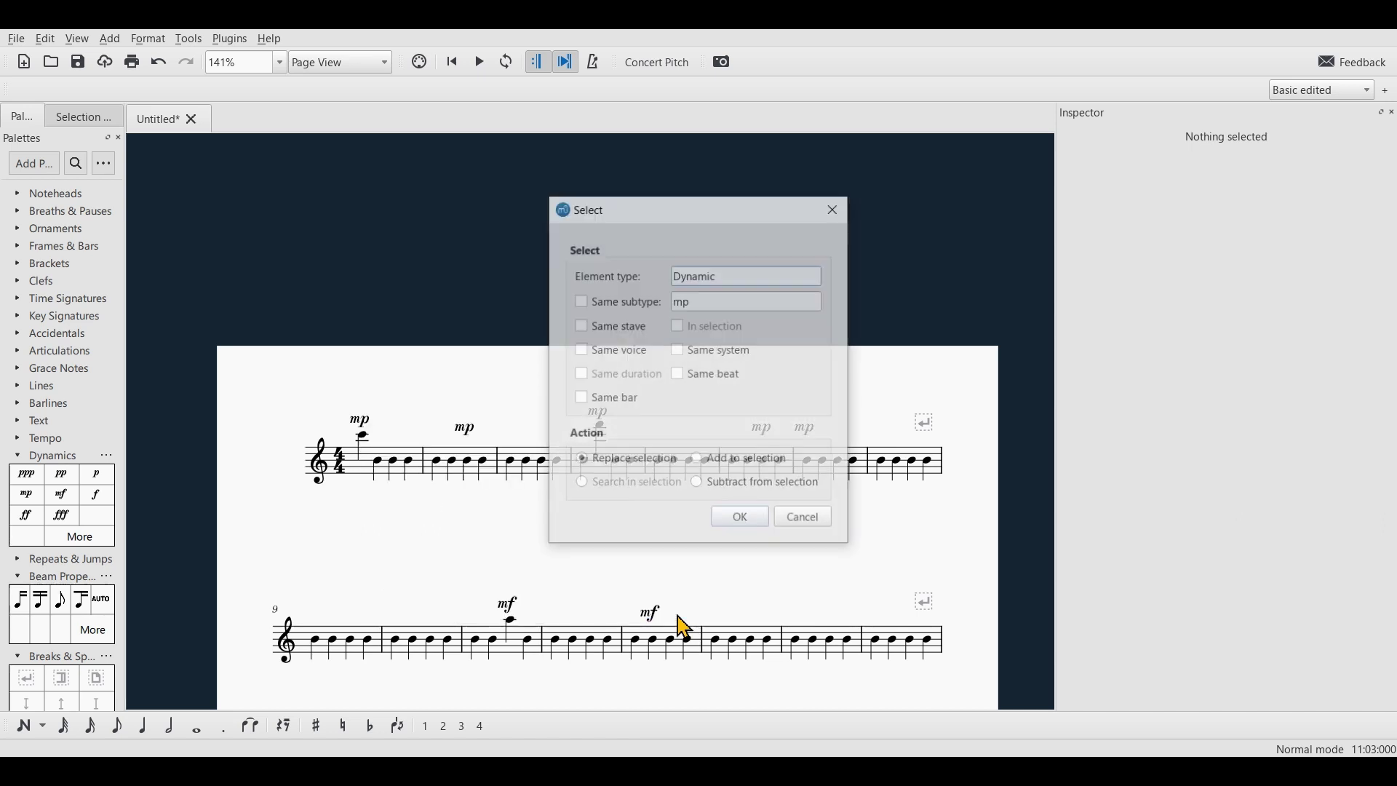
pyautogui.click(678, 349)
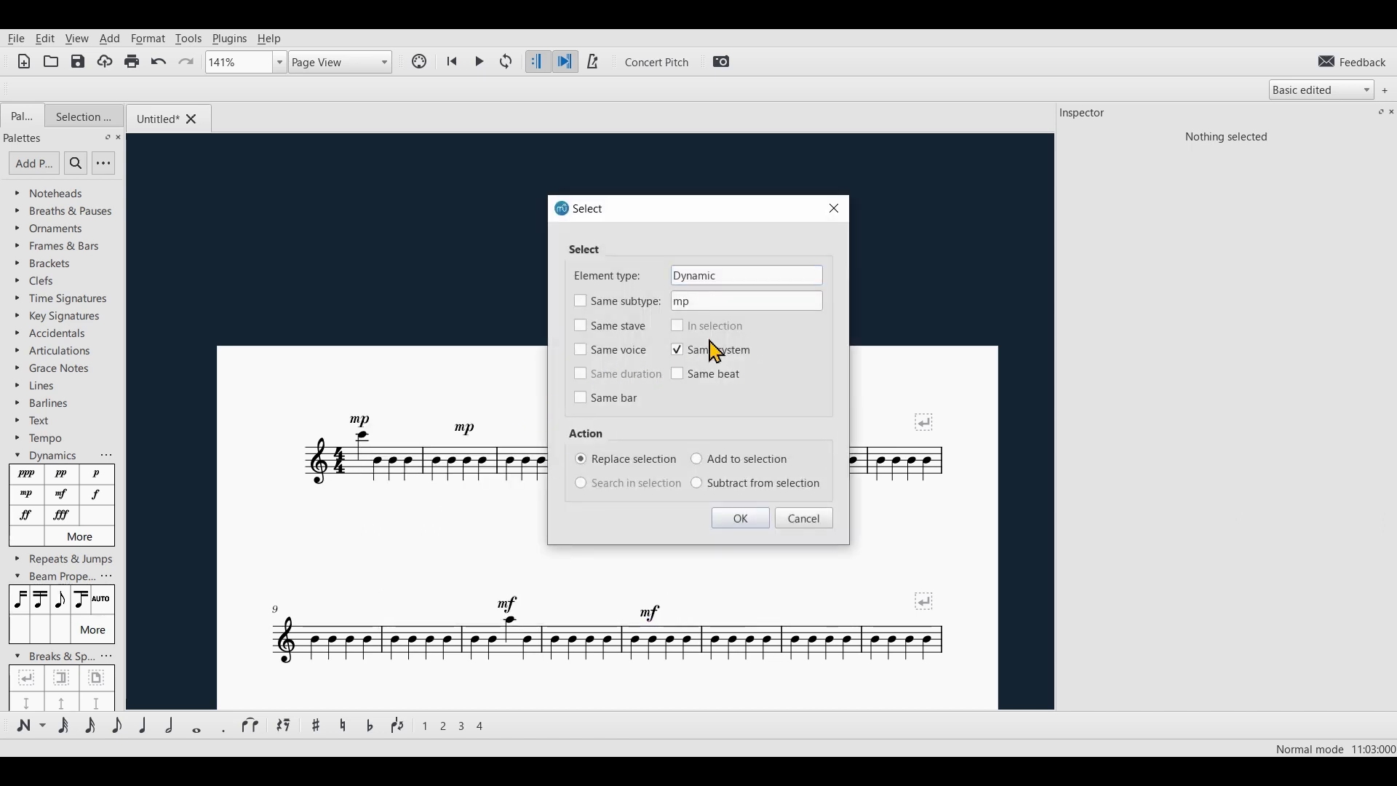
# Select all five first-system mp dynamics (offset -2.50sp) and enable vertical grid snapping for their Y offset
pyautogui.click(741, 522)
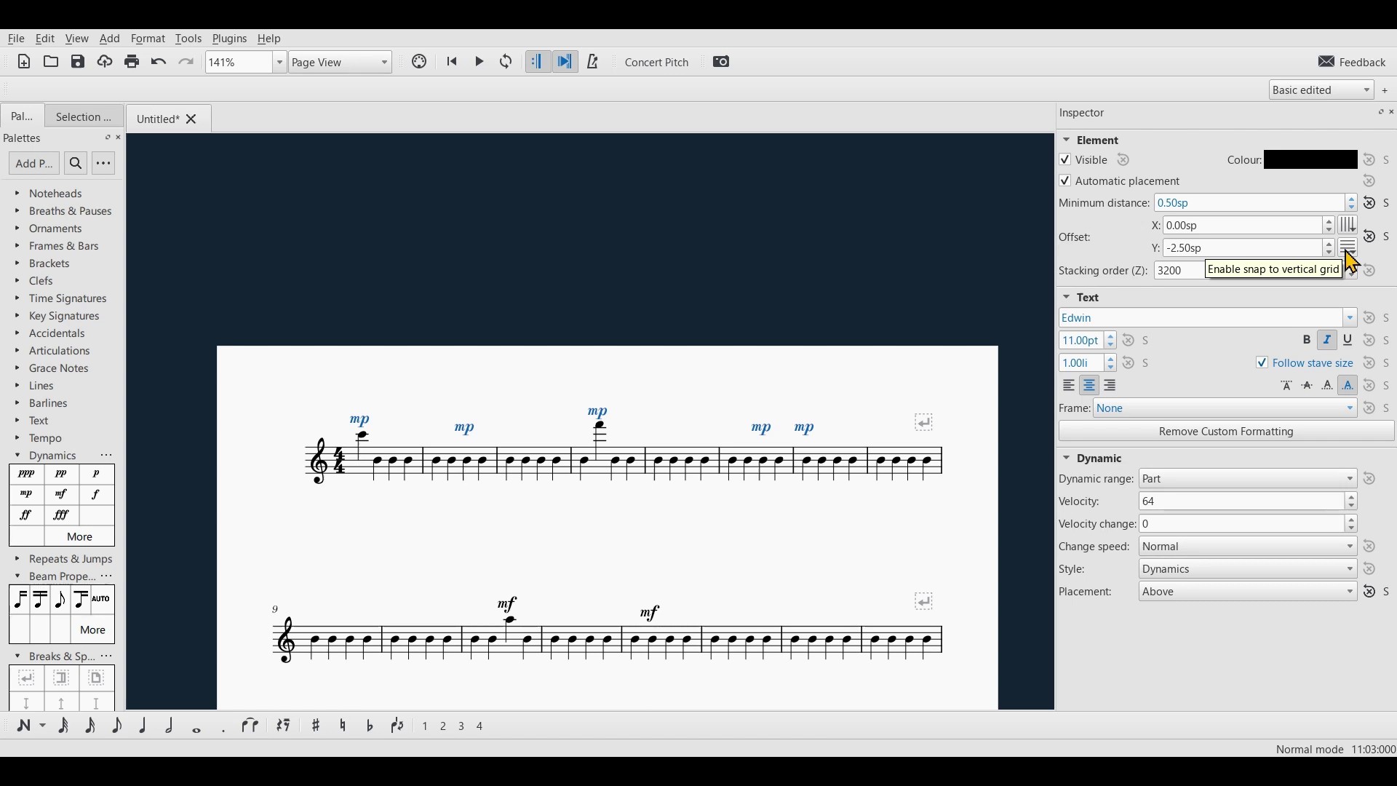
pyautogui.click(1347, 249)
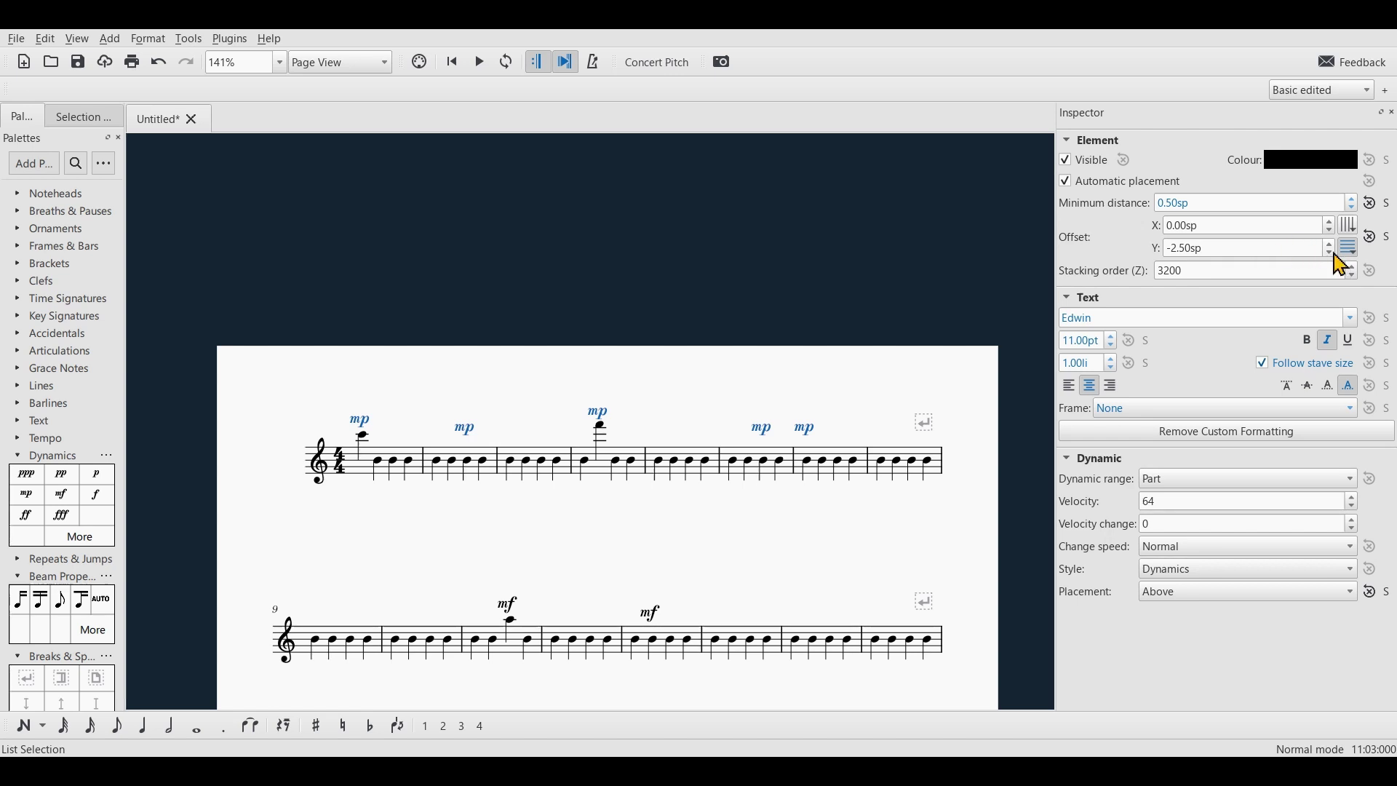
# Adjust the mp dynamics' Y offset to about -5.50sp so all five sit level above the staff
pyautogui.click(1329, 253)
pyautogui.click(1329, 253)
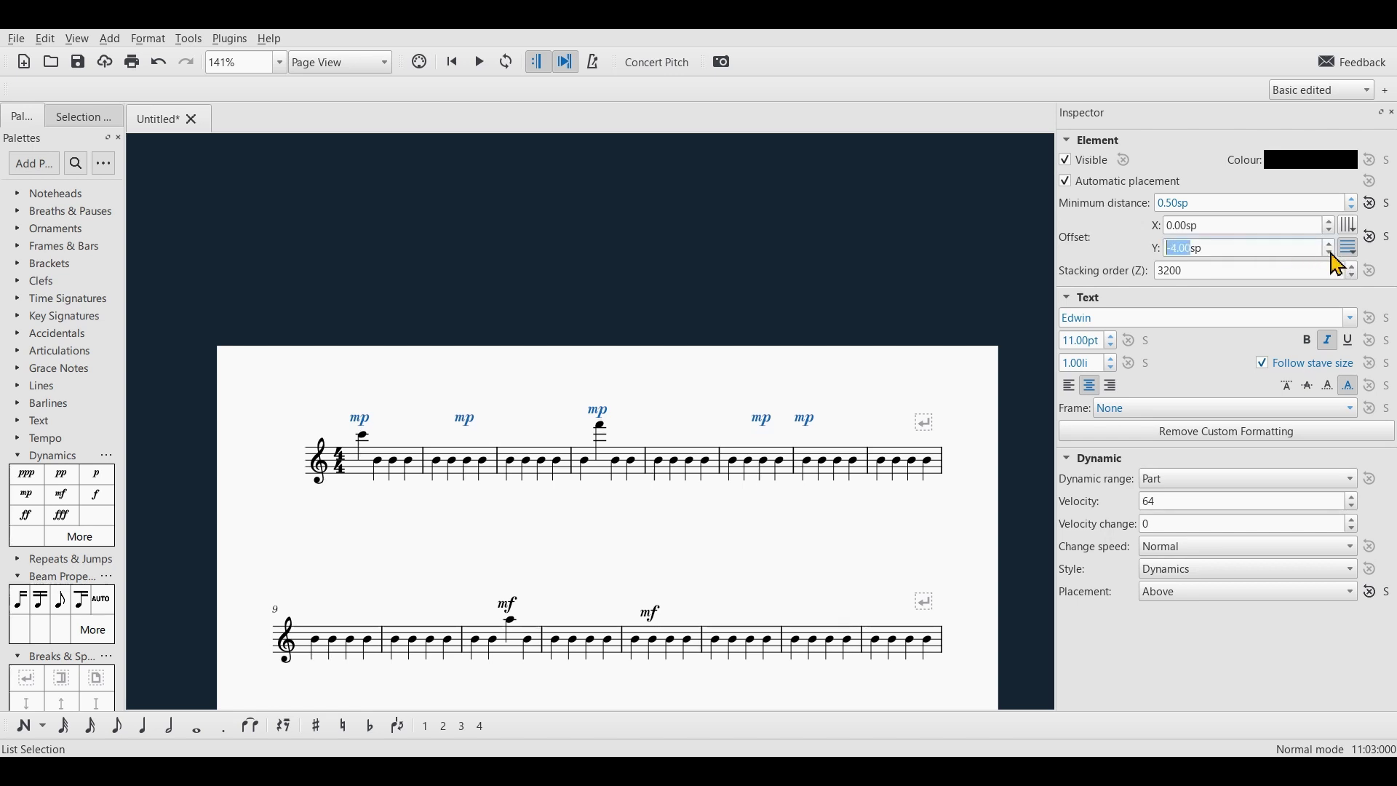
pyautogui.click(1330, 252)
pyautogui.click(1329, 252)
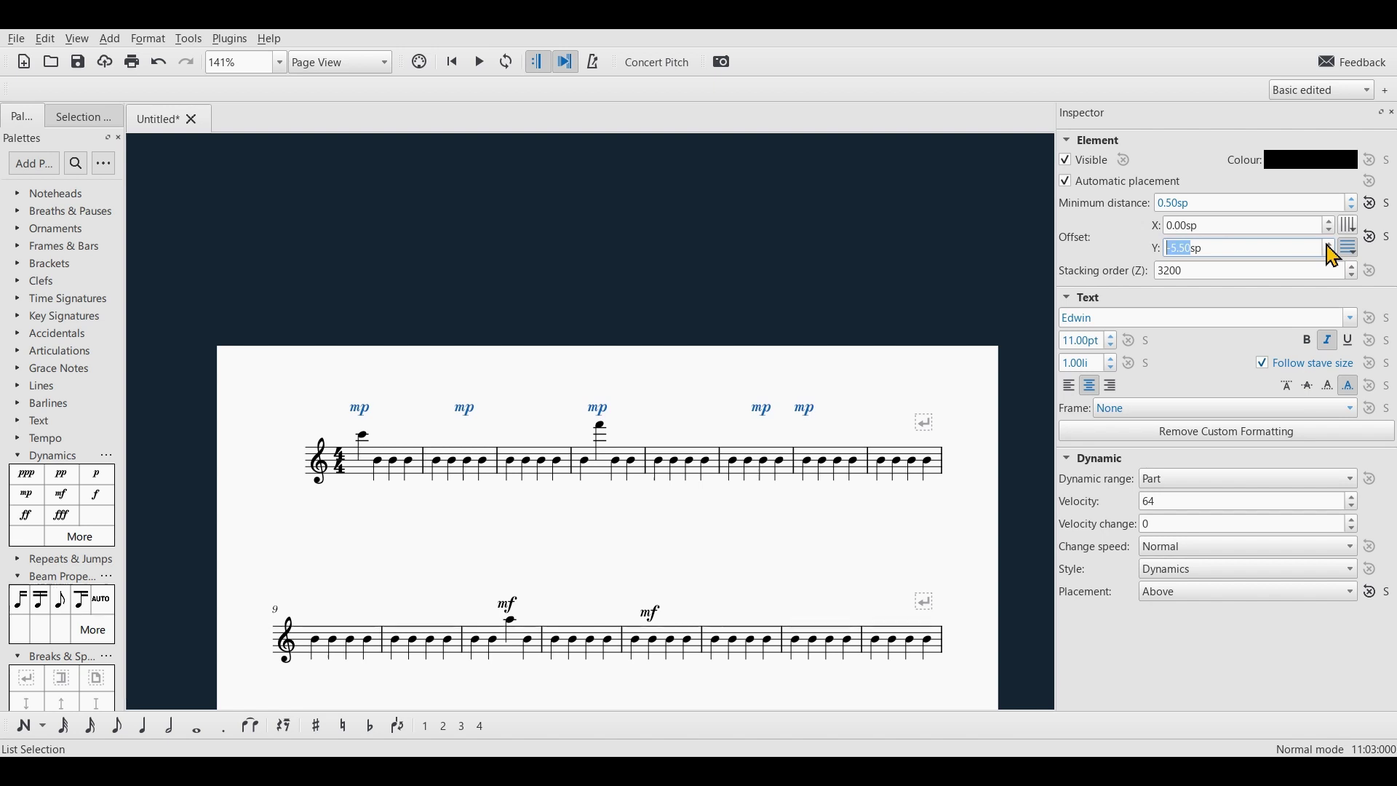
pyautogui.click(1330, 243)
pyautogui.click(1329, 242)
pyautogui.click(1330, 243)
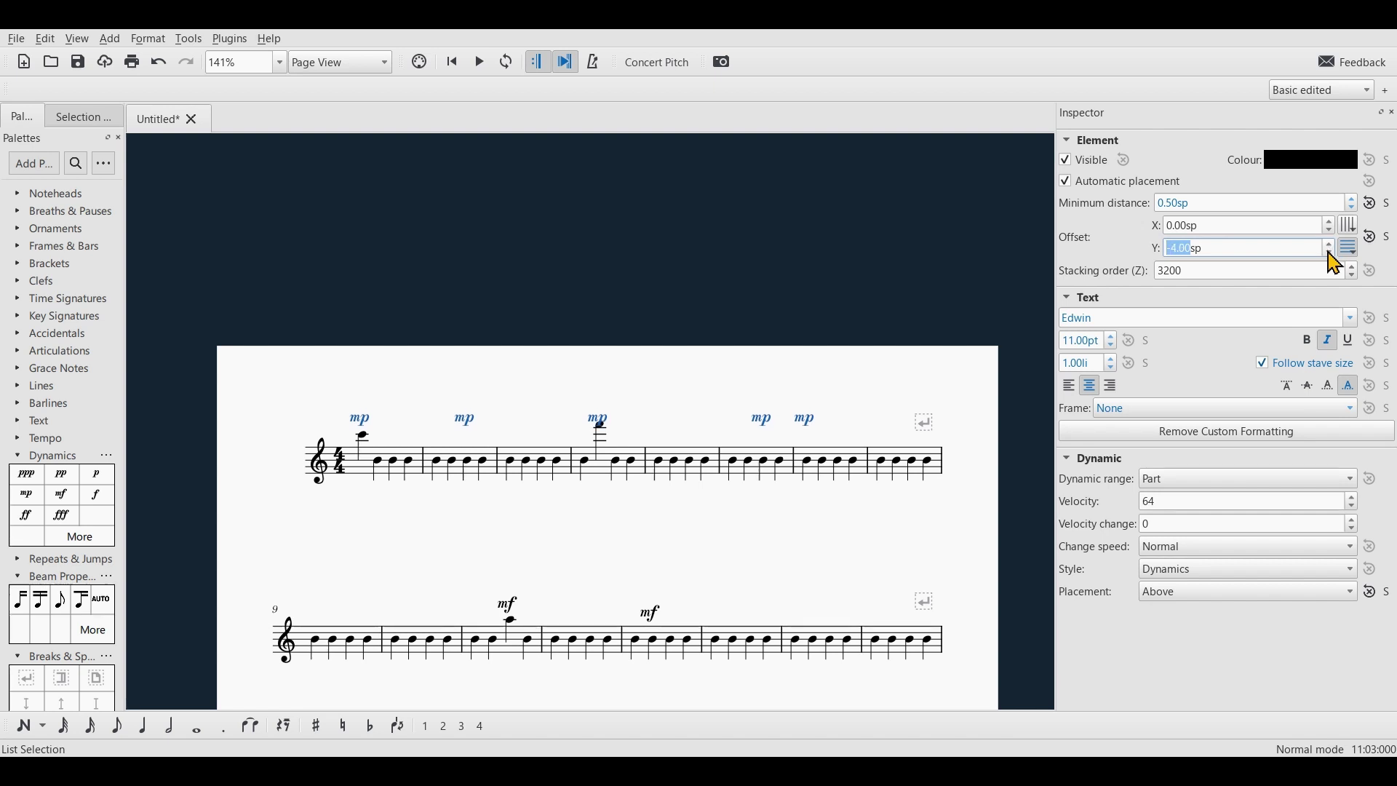
pyautogui.click(1329, 252)
pyautogui.click(1330, 252)
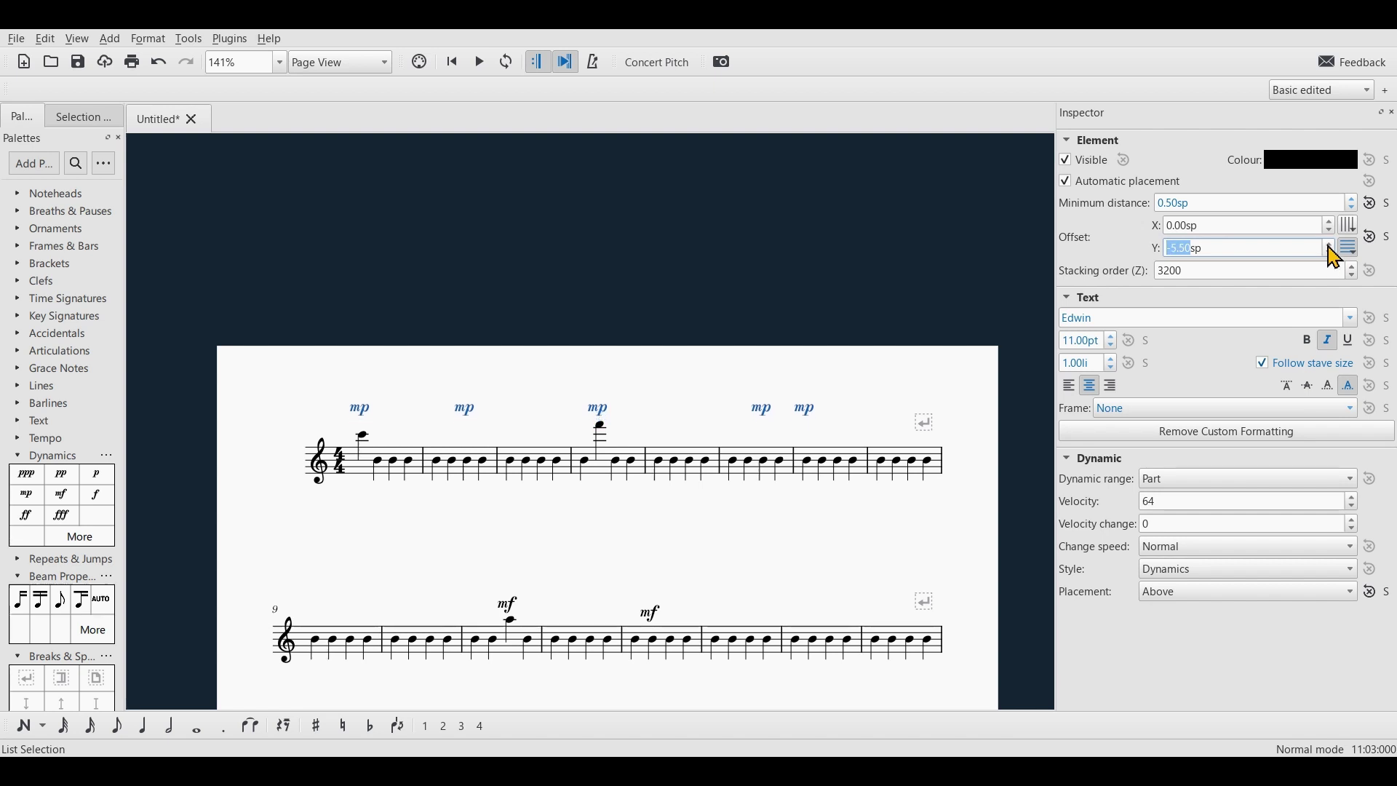